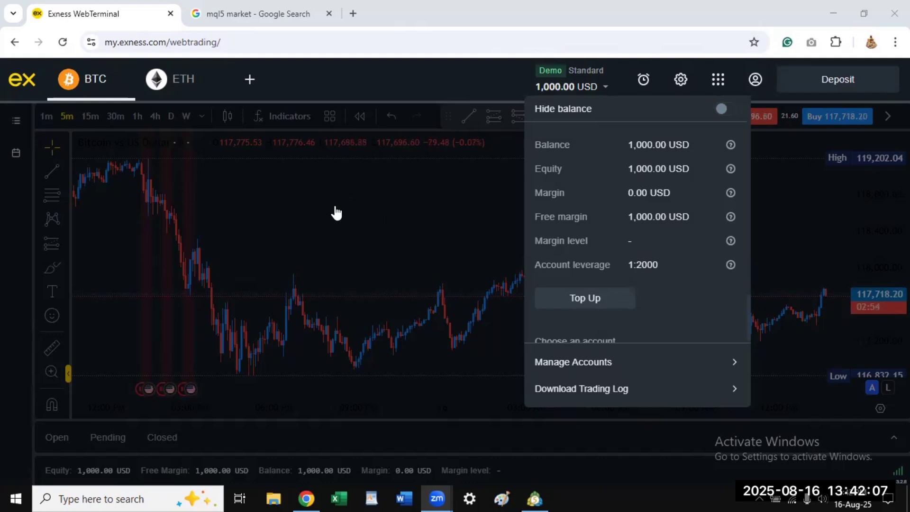
# Open the MQL5 market website from the Google search results and go to its account registration page.
pyautogui.click(220, 14)
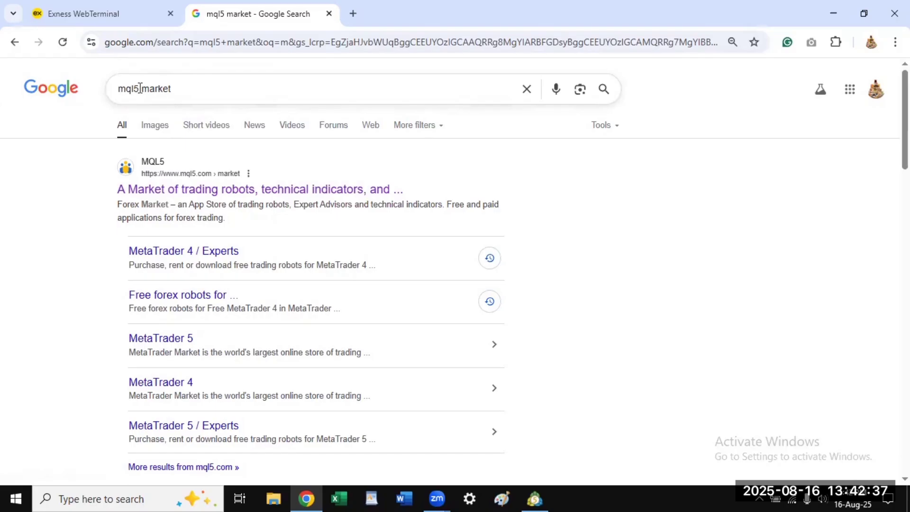
pyautogui.click(171, 191)
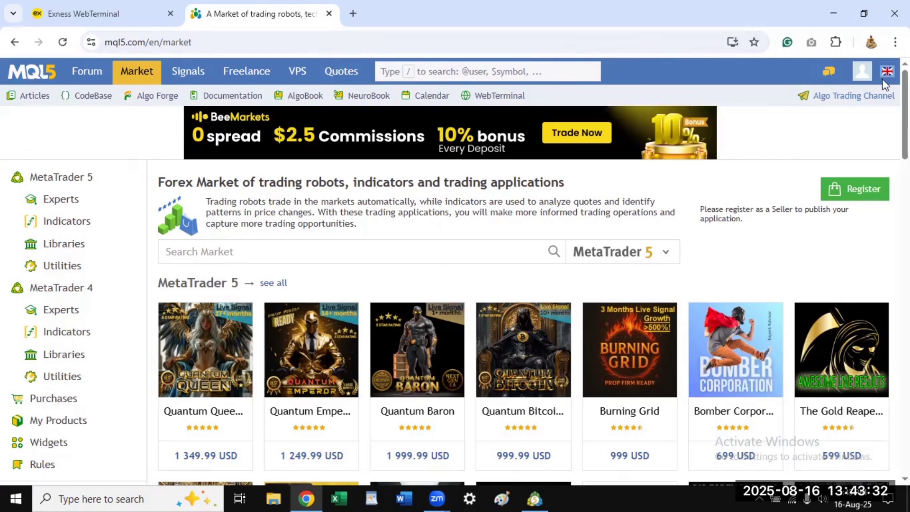
pyautogui.click(862, 72)
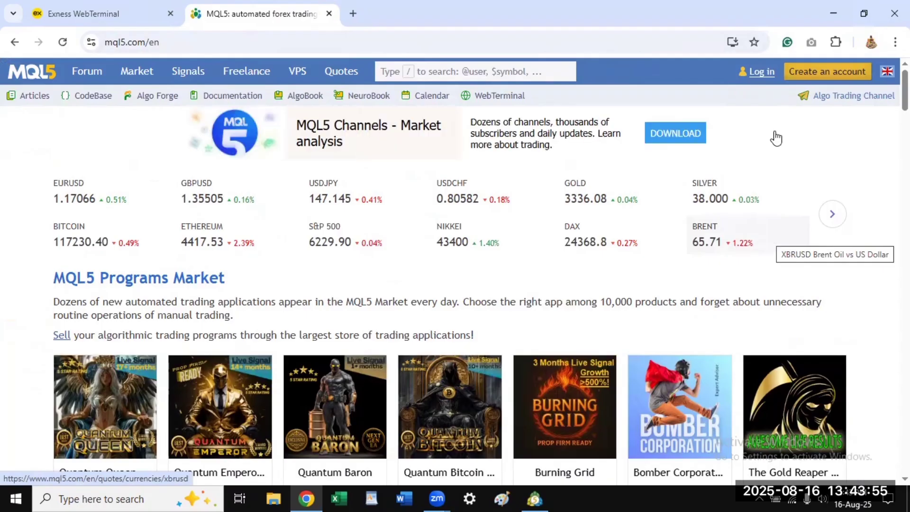
pyautogui.click(820, 76)
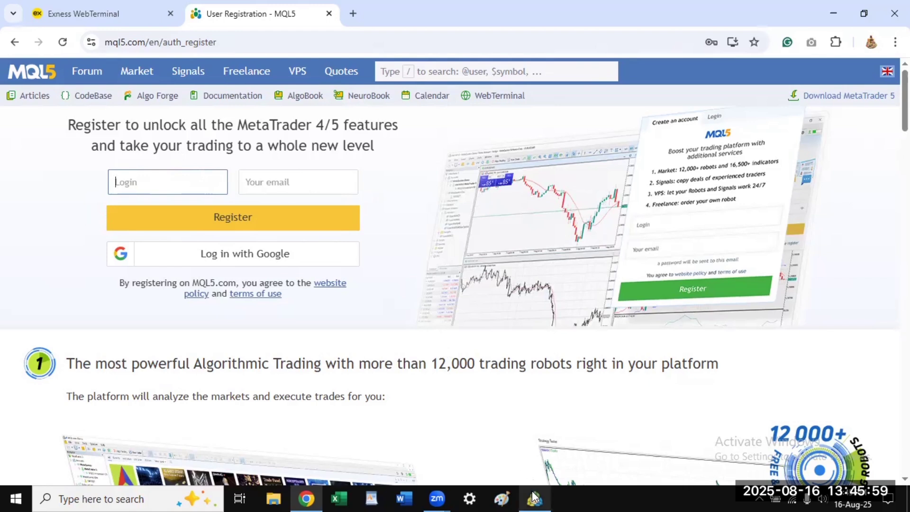
# Switch to MetaTrader 5, narrow the Market Watch and Navigator, and reduce the Toolbox to a thin strip to enlarge the chart.
pyautogui.moveTo(534, 496)
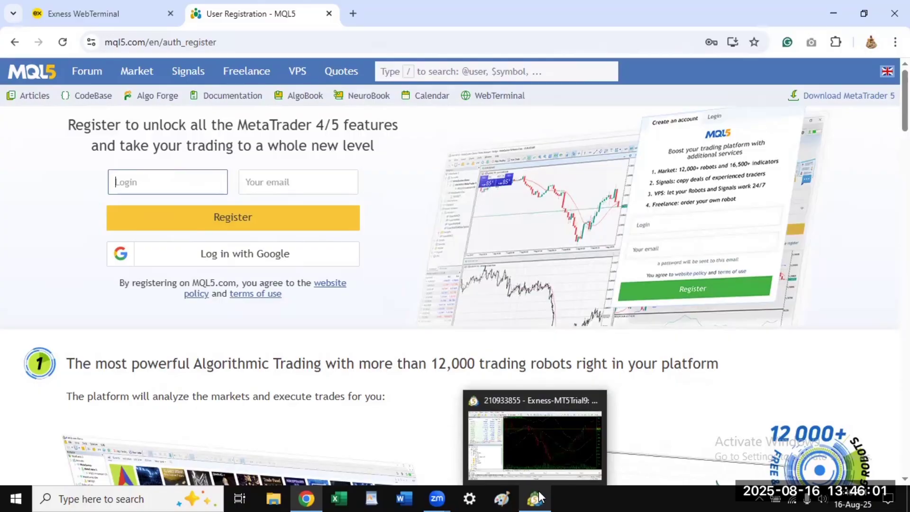
pyautogui.click(535, 496)
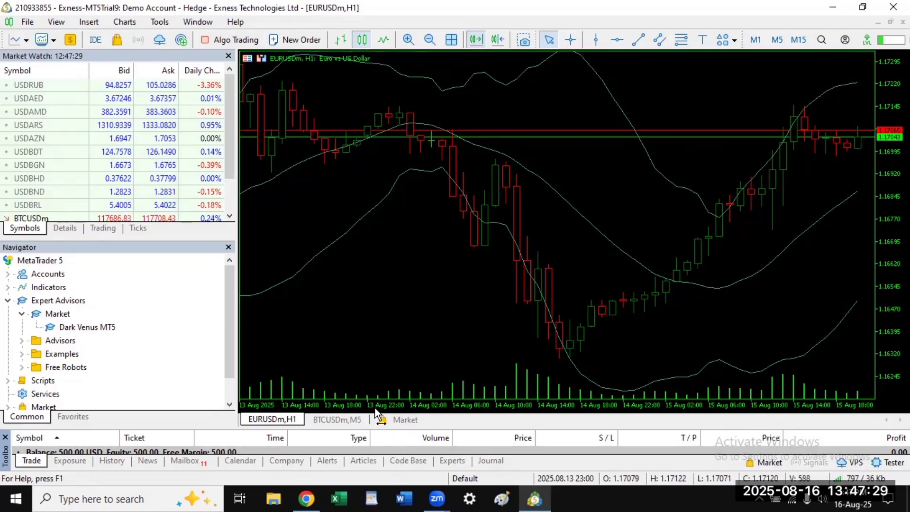
pyautogui.moveTo(375, 427); pyautogui.dragTo(367, 324)
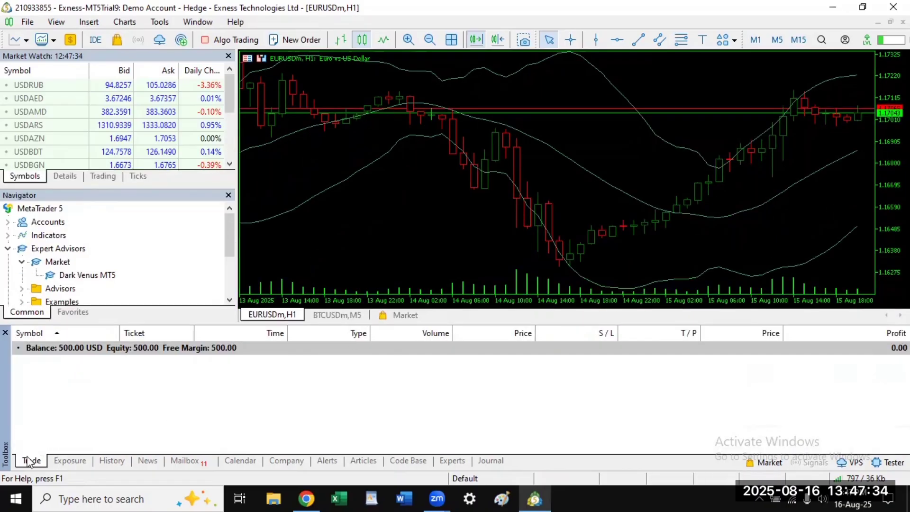
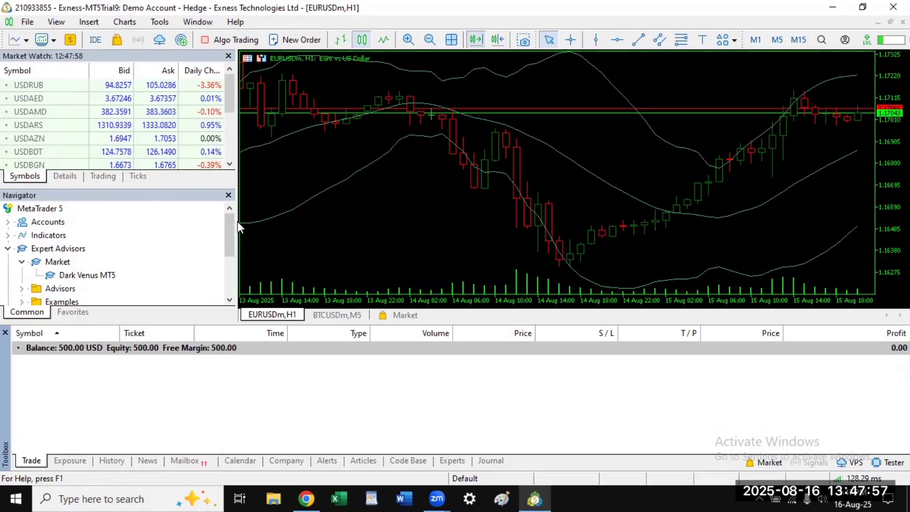
pyautogui.moveTo(238, 220); pyautogui.dragTo(157, 221)
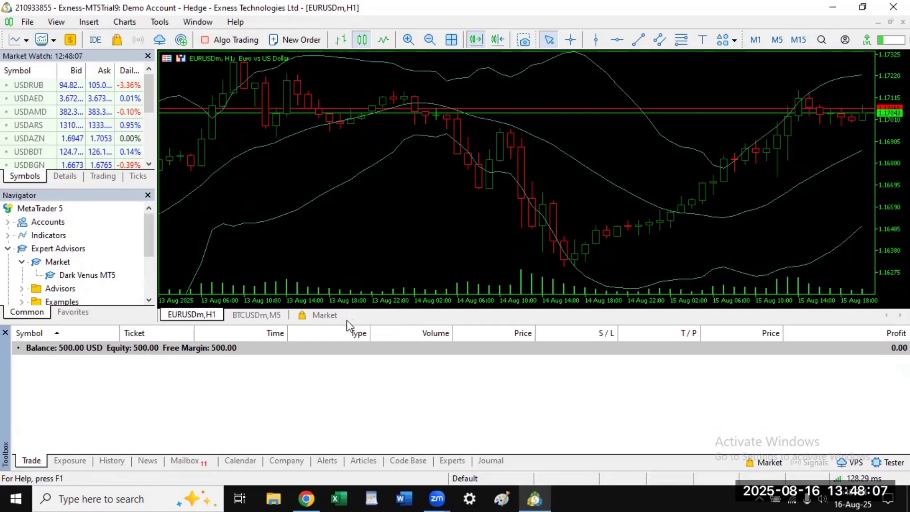
pyautogui.moveTo(346, 323); pyautogui.dragTo(346, 429)
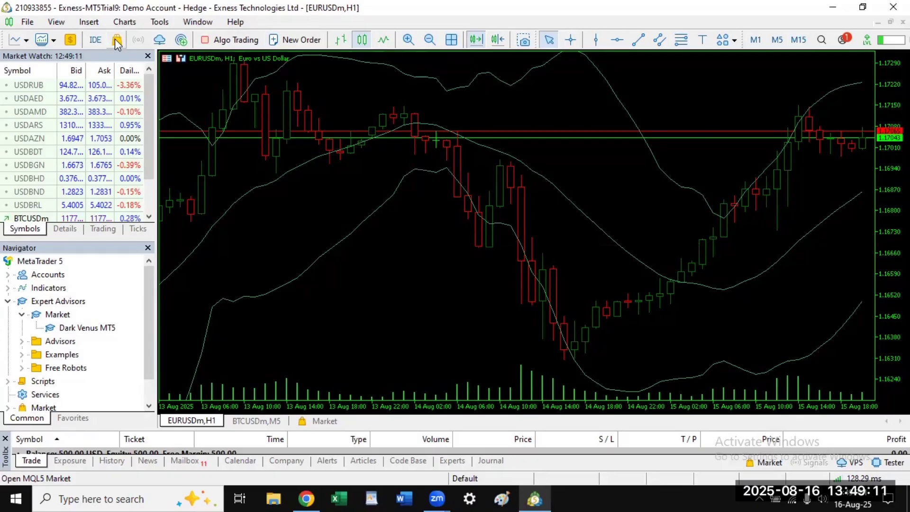
# Open the MetaTrader Market and list only the free Experts.
pyautogui.click(325, 422)
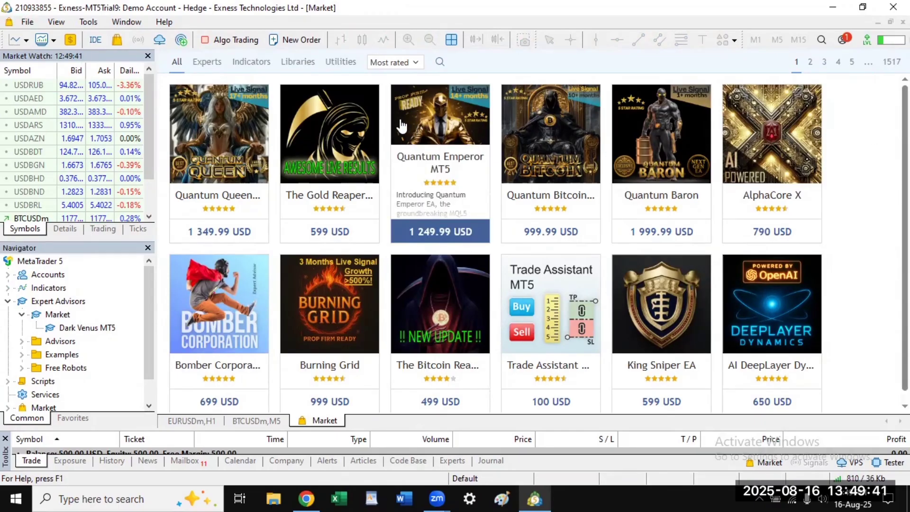
pyautogui.moveTo(520, 197)
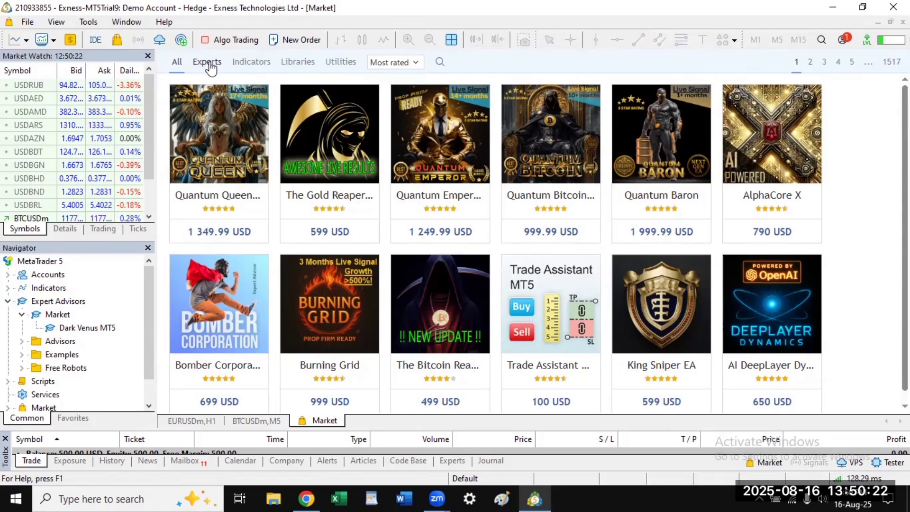
pyautogui.click(215, 66)
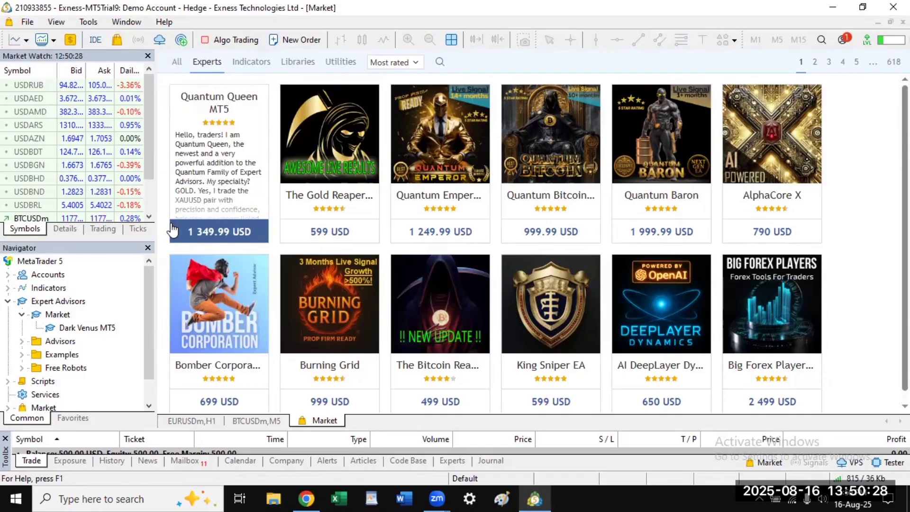
pyautogui.click(417, 63)
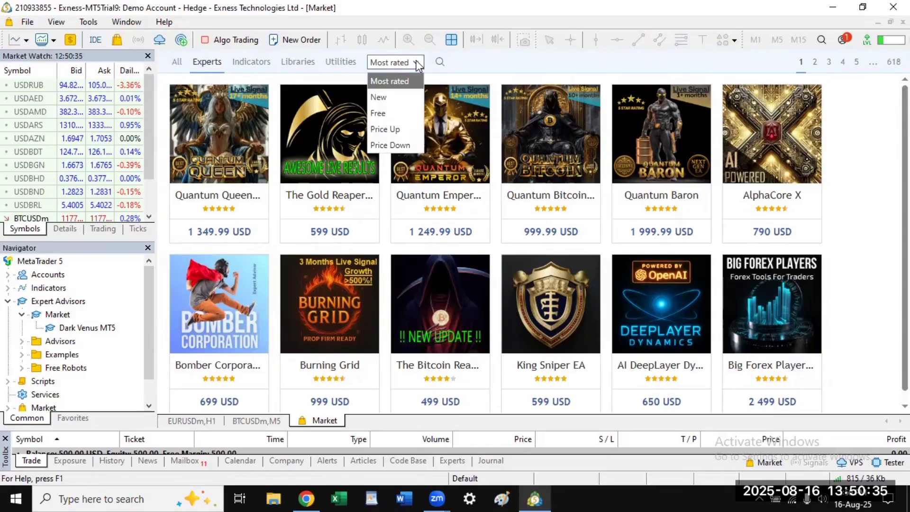
pyautogui.click(381, 110)
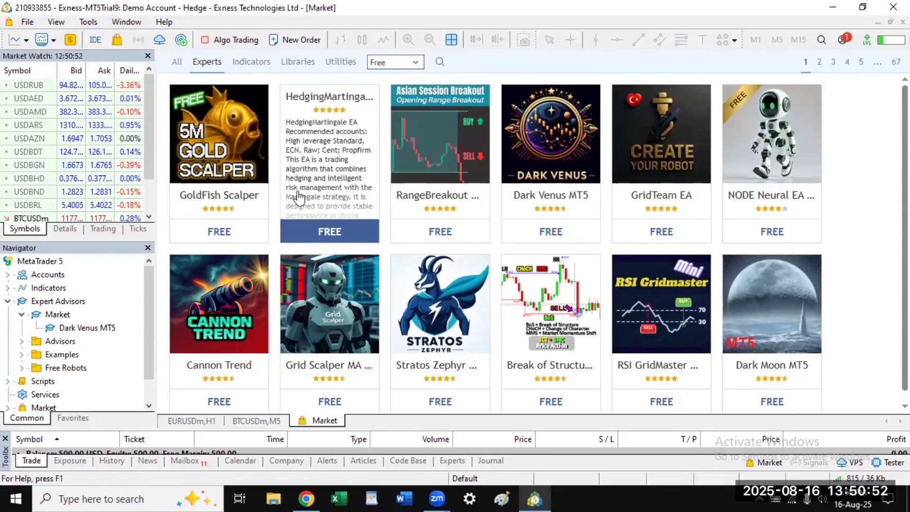
# Open the product page of the free RangeBreakout EA MT5 and request its download.
pyautogui.scroll(-1, 309, 270)
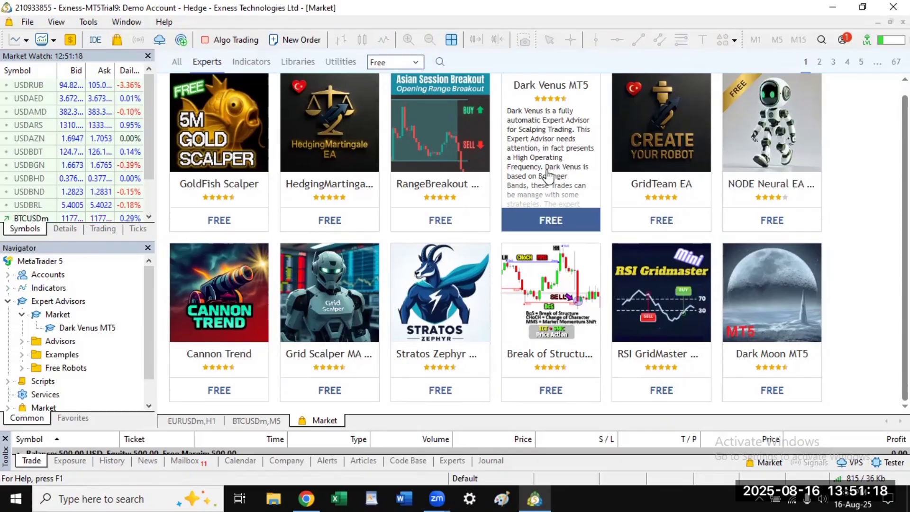
pyautogui.moveTo(438, 173)
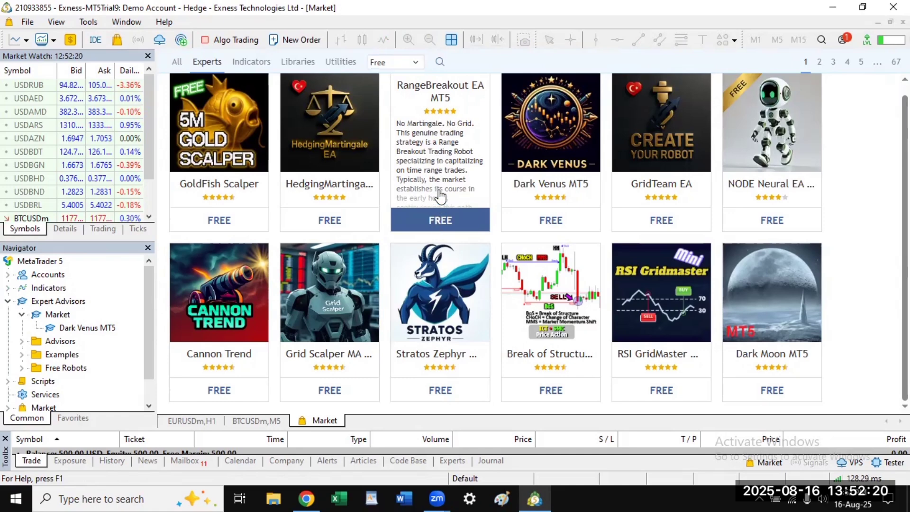
pyautogui.click(440, 223)
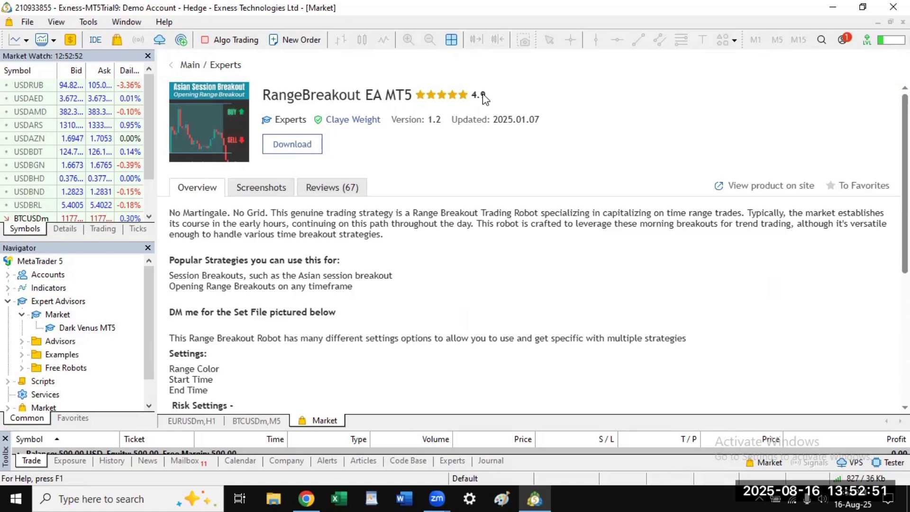
pyautogui.click(296, 153)
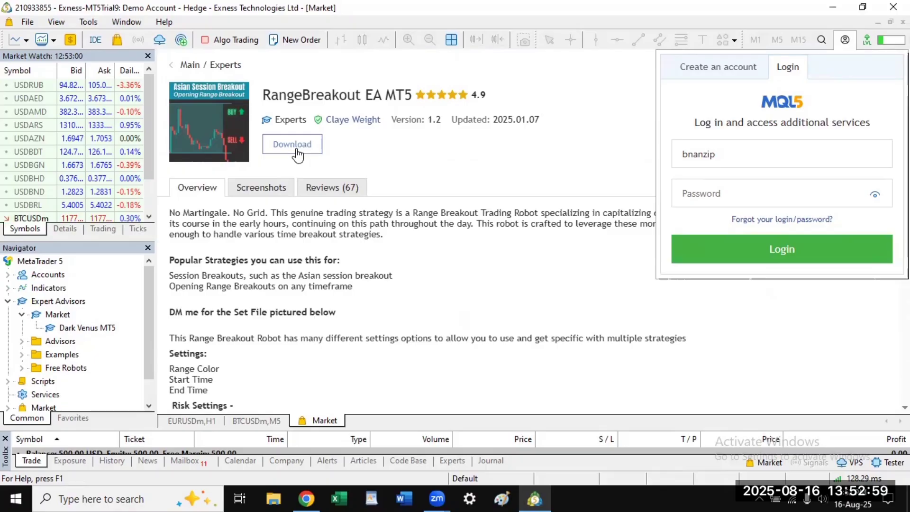
# Log in to the MQL5 account by entering the account password, and download RangeBreakout EA MT5.
pyautogui.click(753, 156)
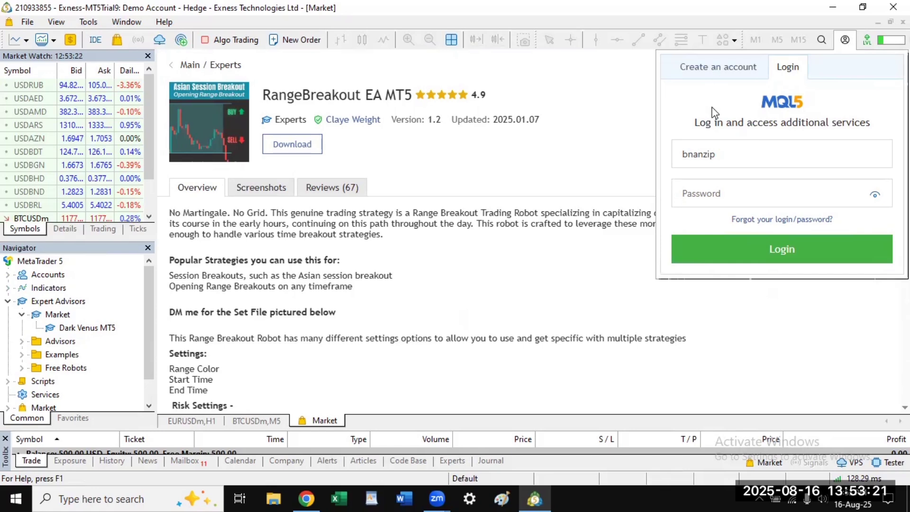
pyautogui.click(717, 197)
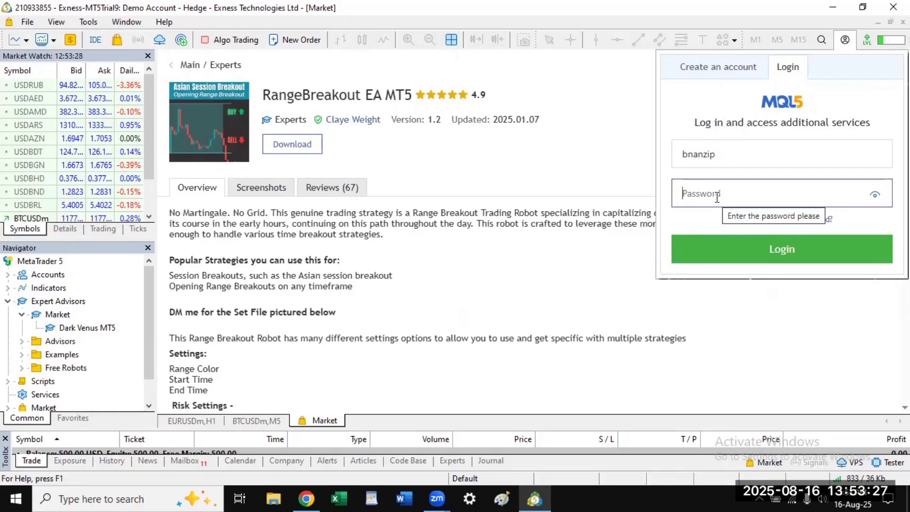
pyautogui.write('•••••••••')
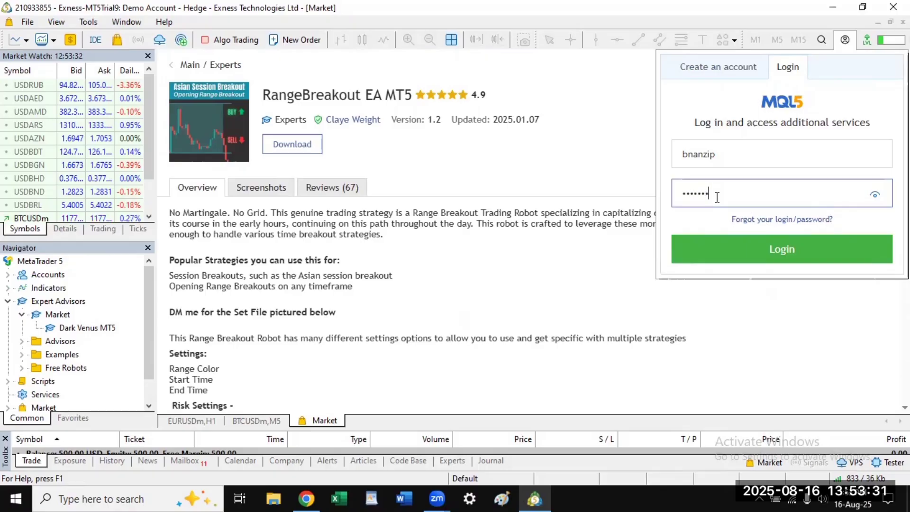
pyautogui.write('•')
pyautogui.click(741, 262)
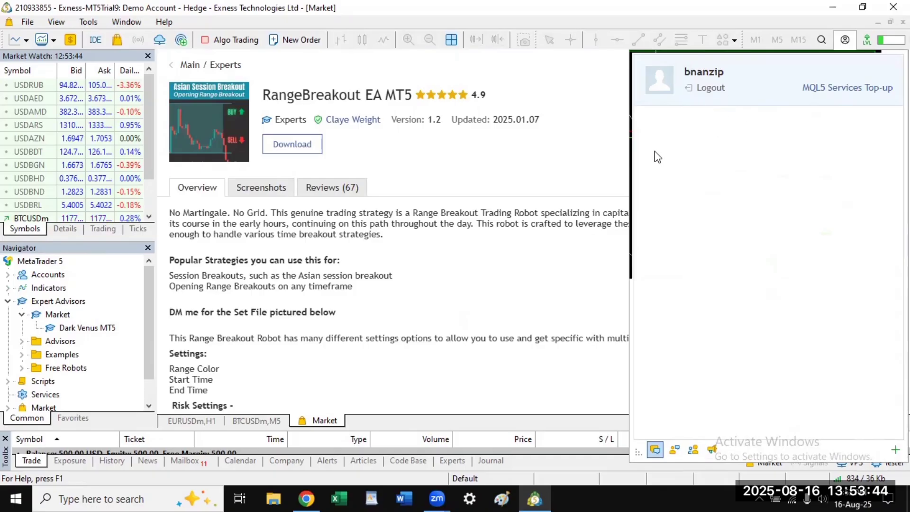
pyautogui.click(589, 107)
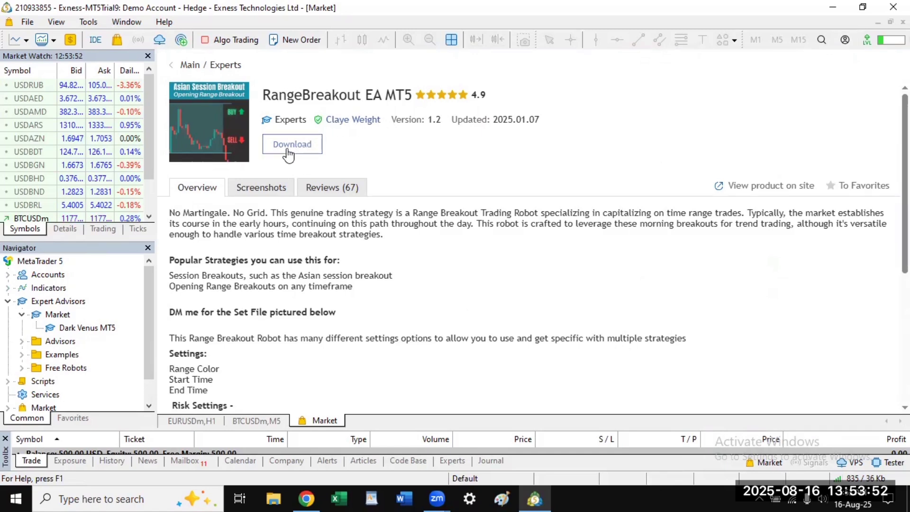
pyautogui.click(287, 149)
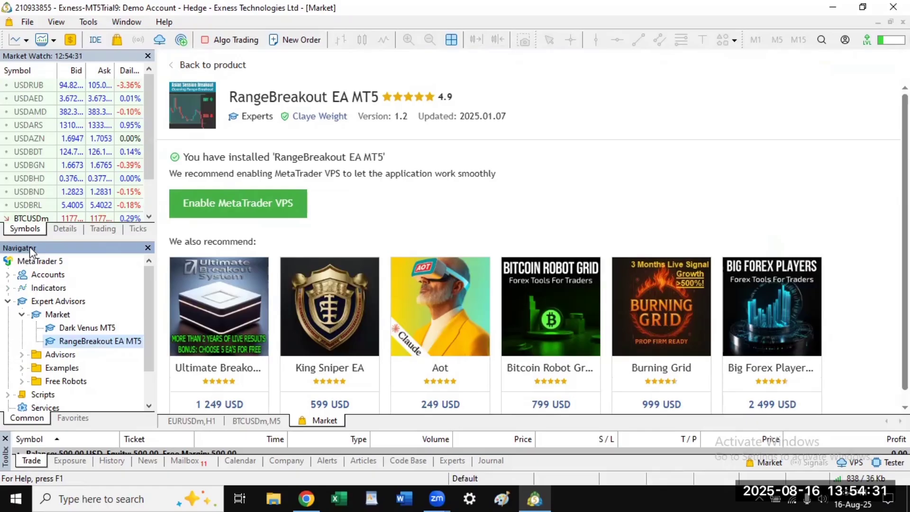
# Hide the Navigator and show it again.
pyautogui.click(53, 24)
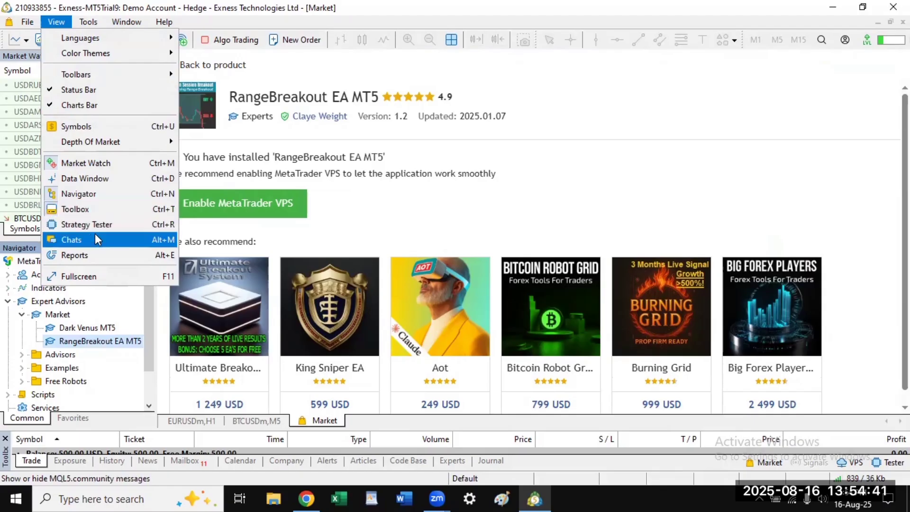
pyautogui.click(93, 194)
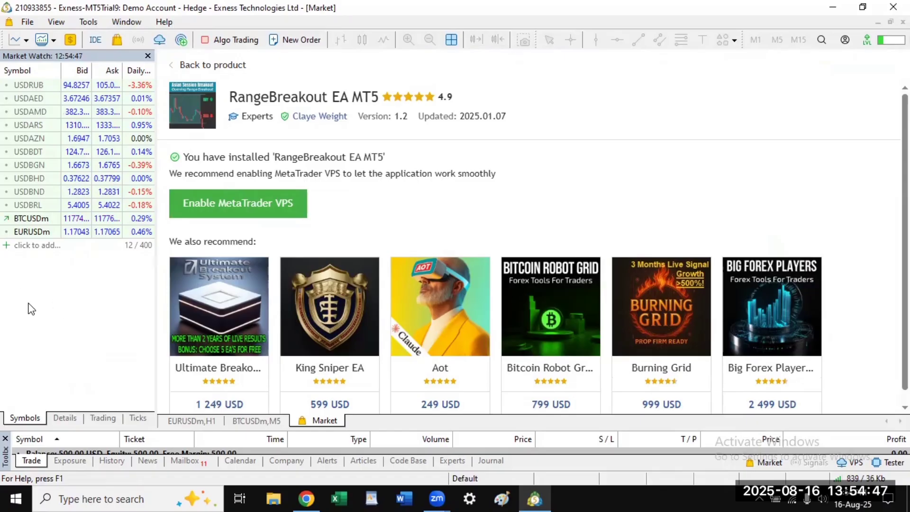
pyautogui.click(56, 22)
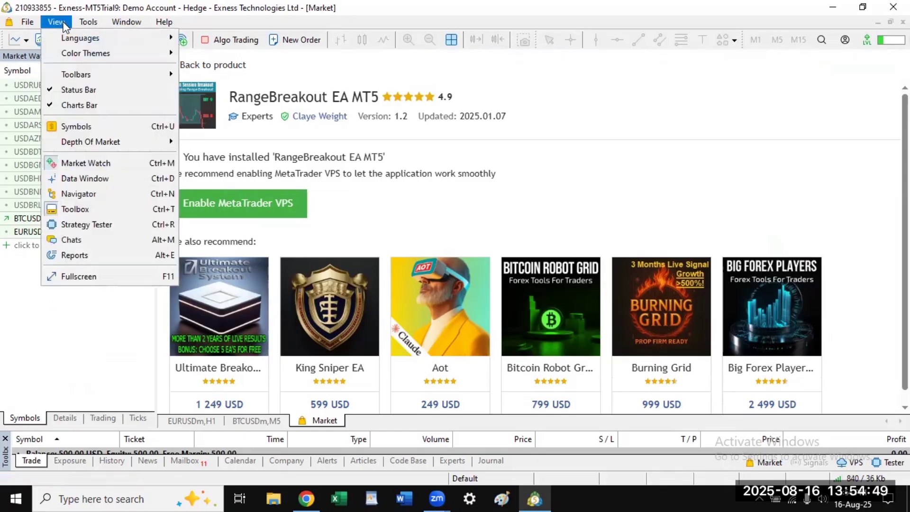
pyautogui.click(91, 194)
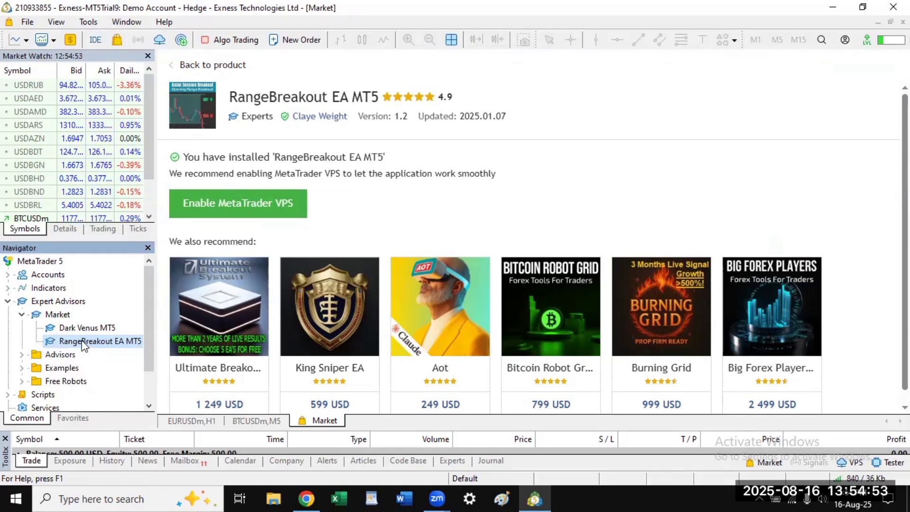
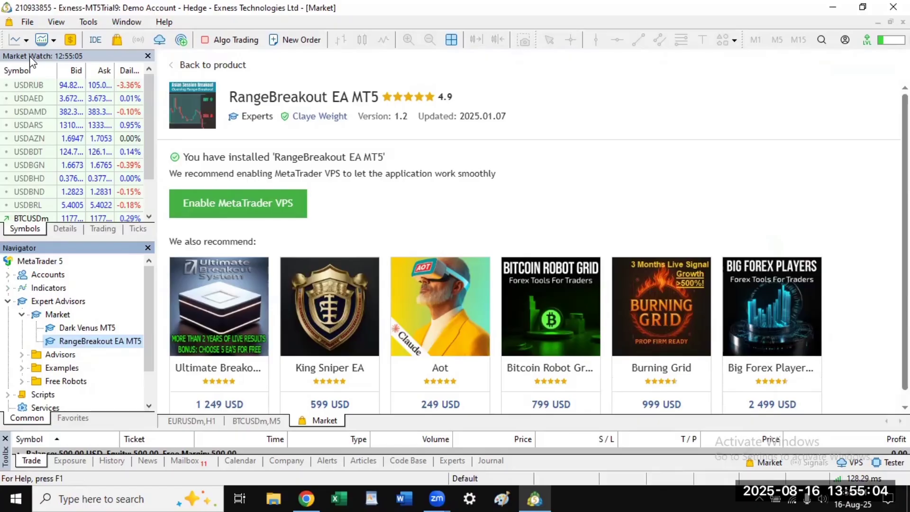
# Hide the Market Watch and show it again.
pyautogui.click(56, 22)
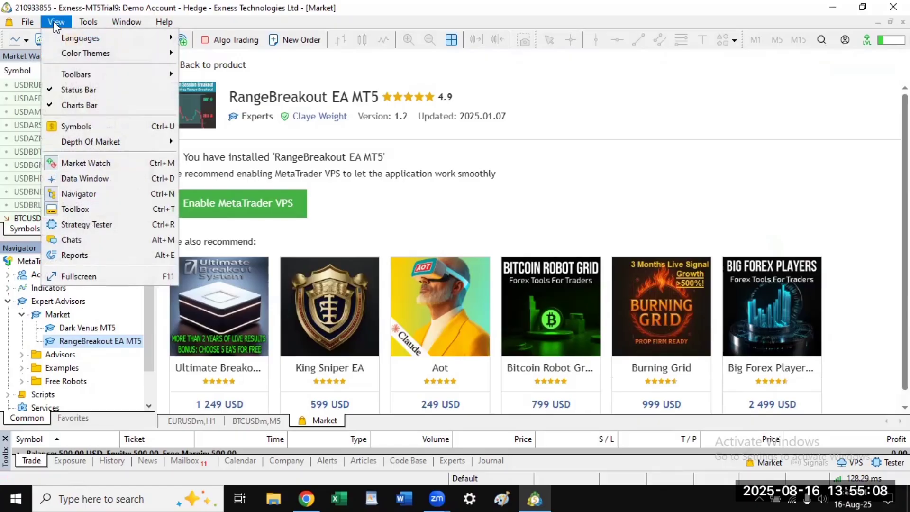
pyautogui.click(82, 163)
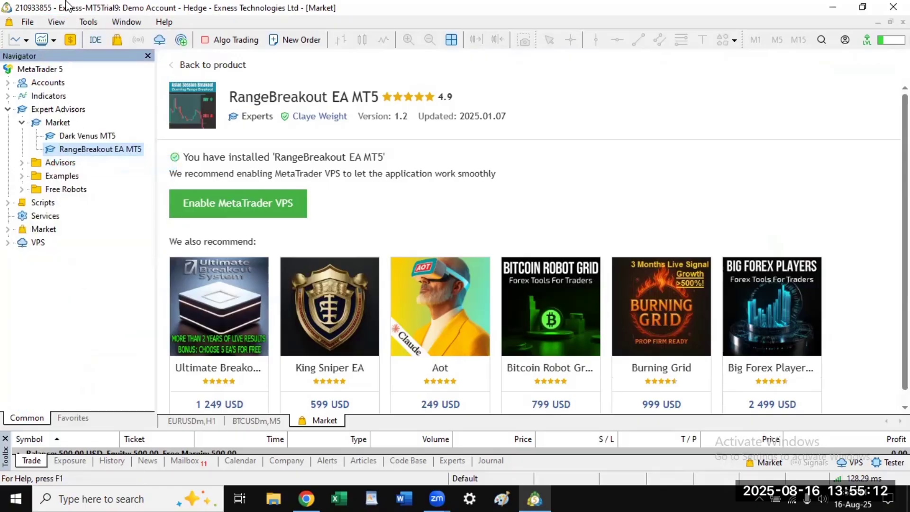
pyautogui.click(56, 22)
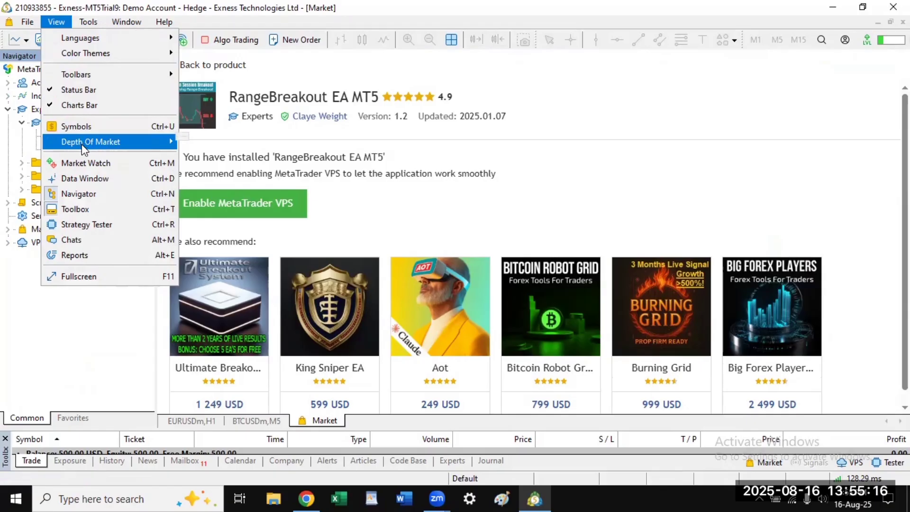
pyautogui.click(83, 163)
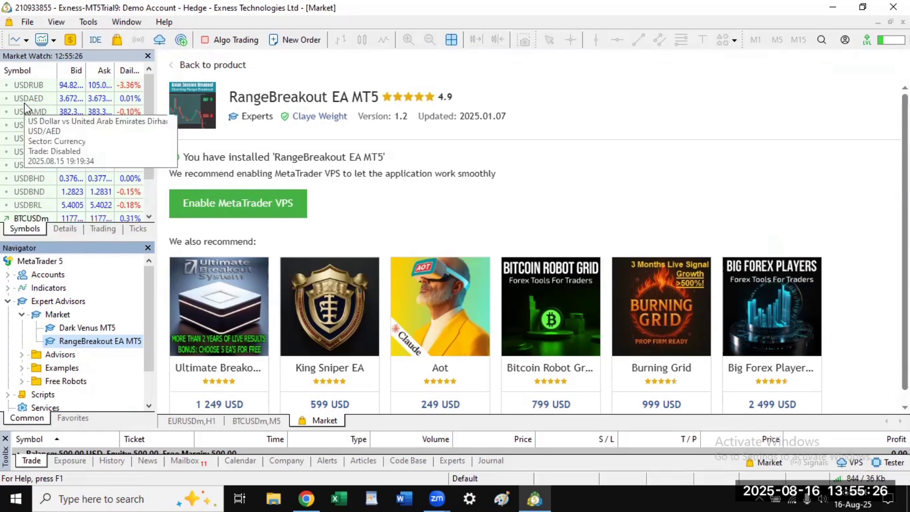
# Hide the unneeded symbols from USDRUB through USDBRL in the Market Watch, keeping BTCUSDm and EURUSDm.
pyautogui.click(23, 83)
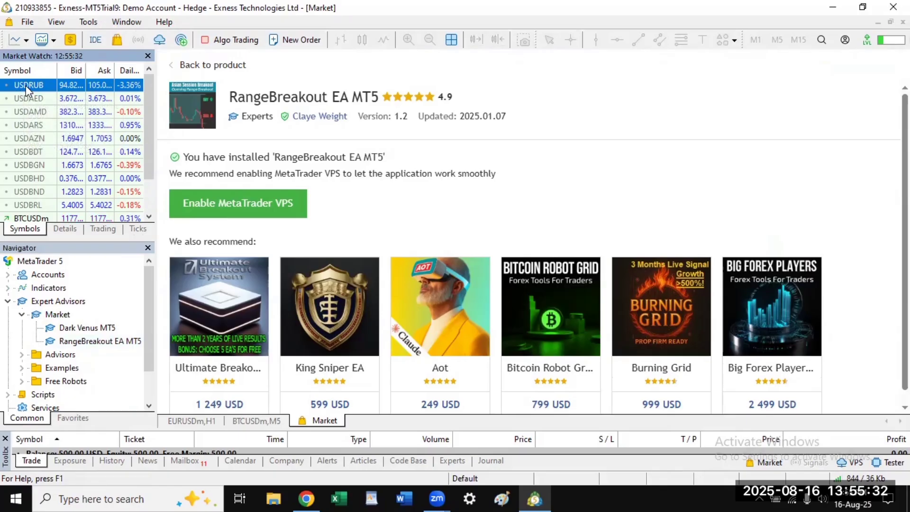
pyautogui.rightClick(25, 85)
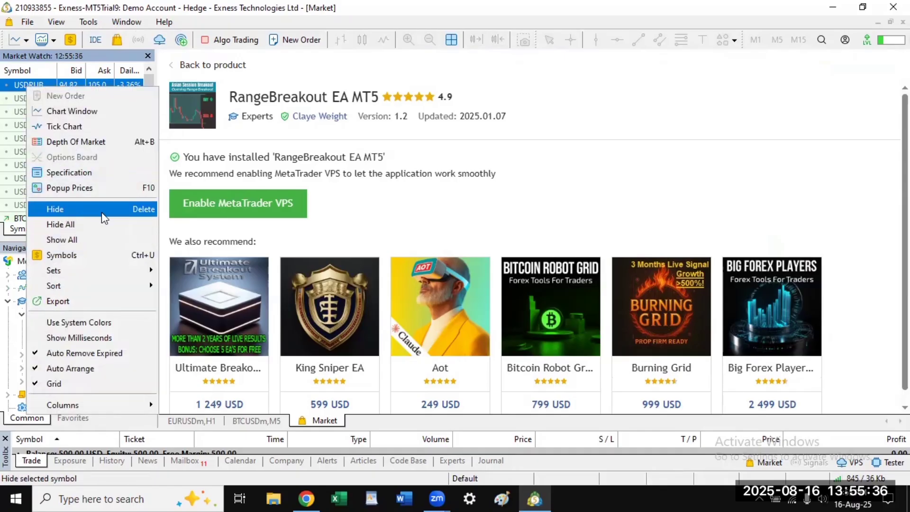
pyautogui.click(142, 214)
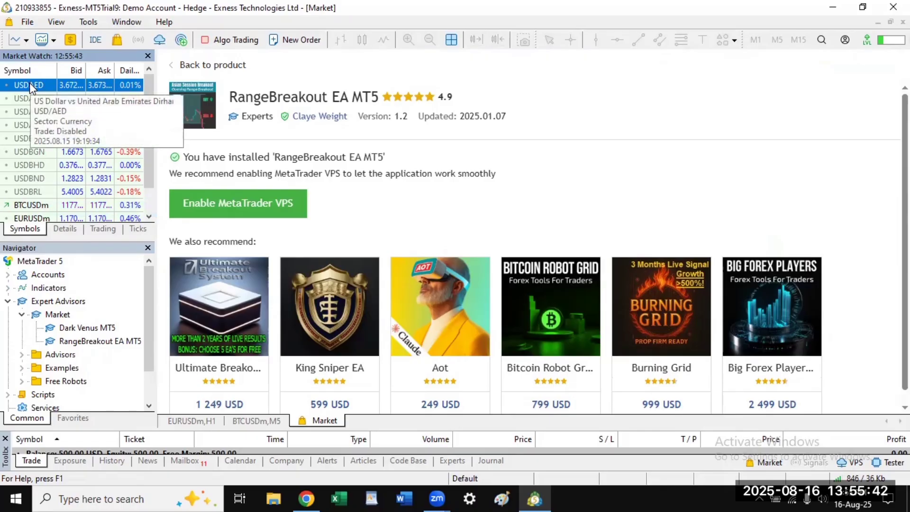
pyautogui.press('Delete')
pyautogui.press('Delete')
pyautogui.press('Delete')
pyautogui.press('Delete')
pyautogui.press('Delete')
pyautogui.press('Delete')
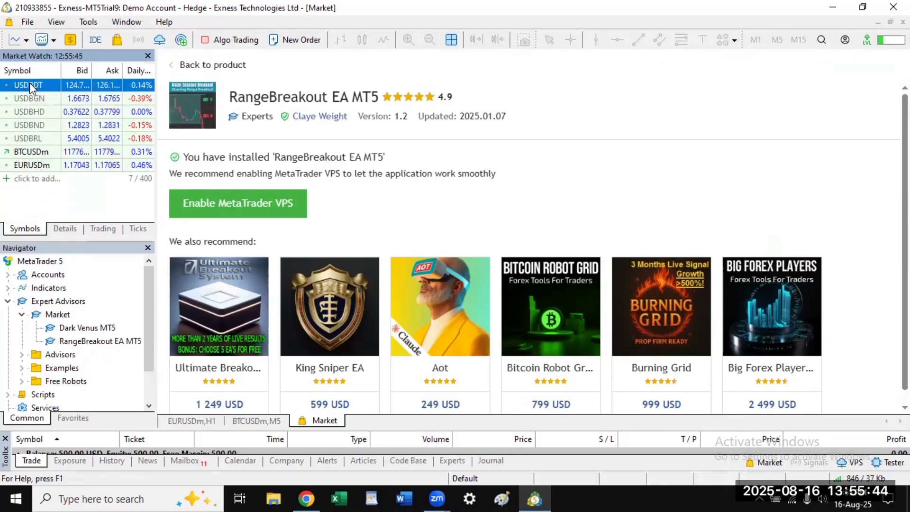
pyautogui.press('Delete')
pyautogui.press('Delete')
pyautogui.press('Delete')
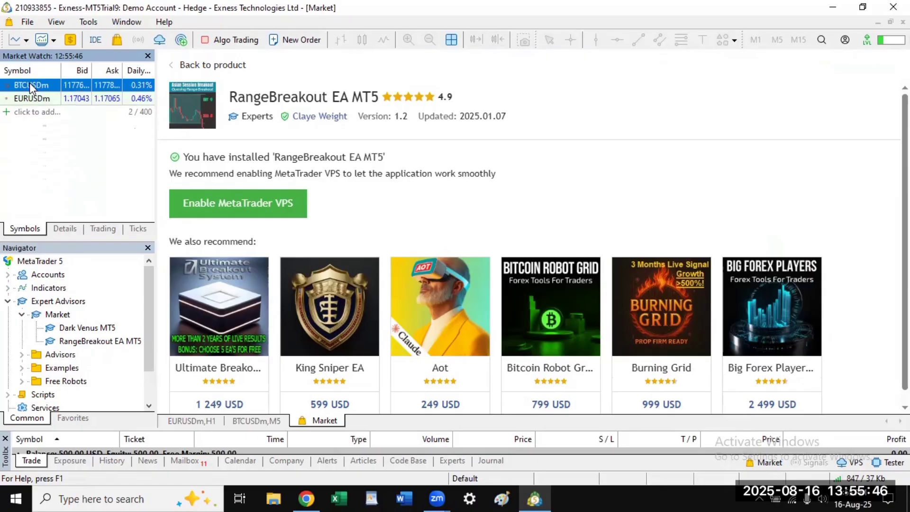
# Add the GBPUSDm symbol to the Market Watch.
pyautogui.click(21, 112)
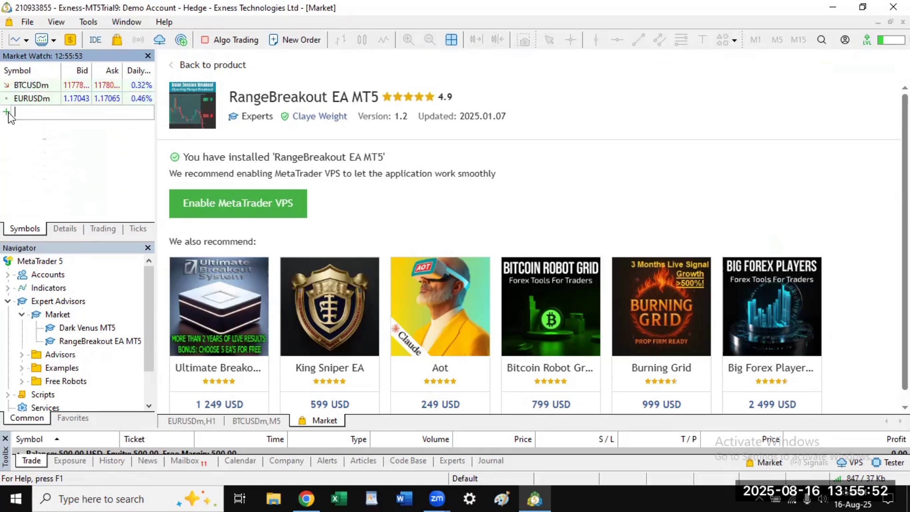
pyautogui.write('gbu')
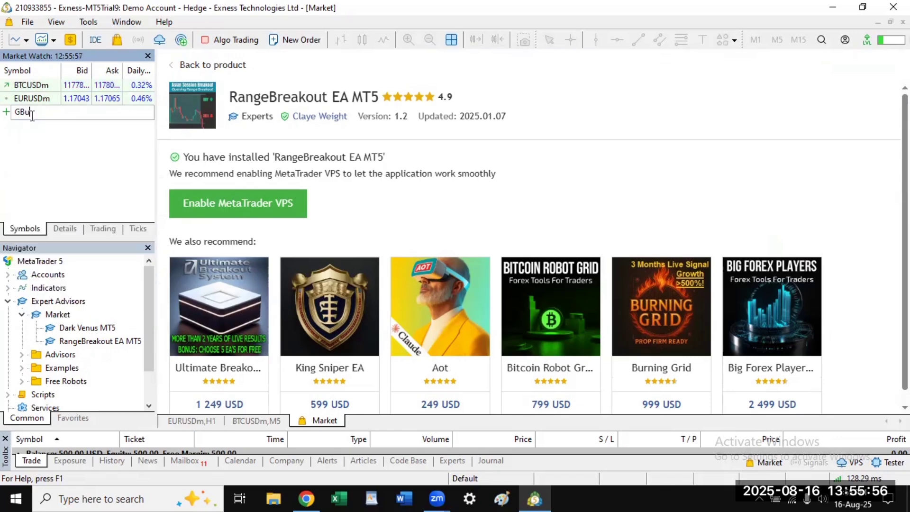
pyautogui.press('BackSpace')
pyautogui.write('pu')
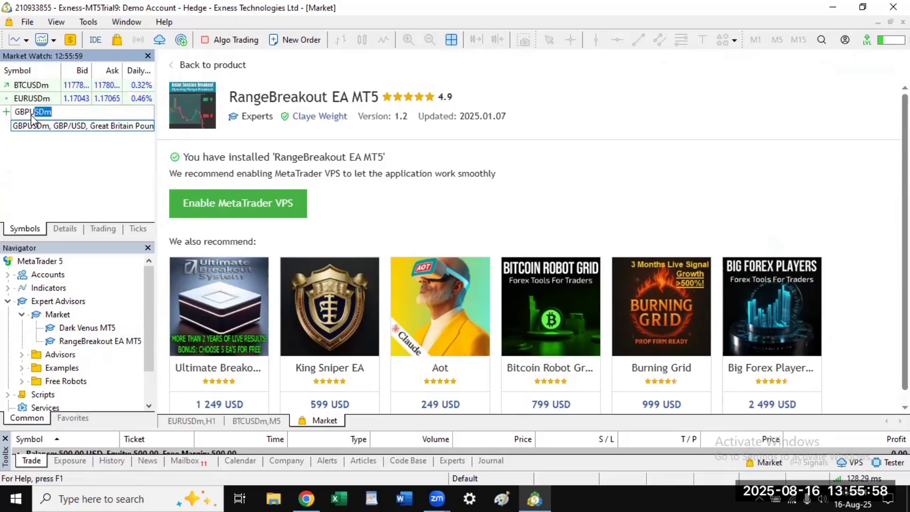
pyautogui.write('sd')
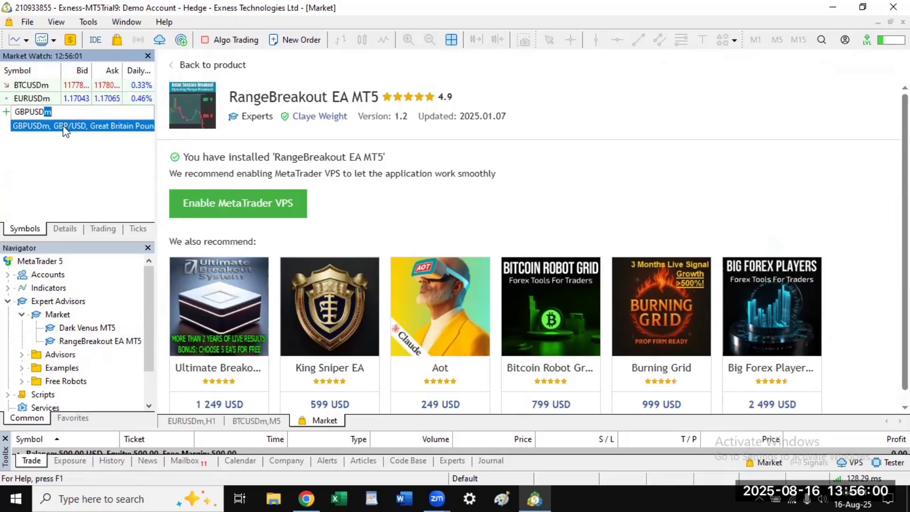
pyautogui.click(66, 128)
pyautogui.press('Return')
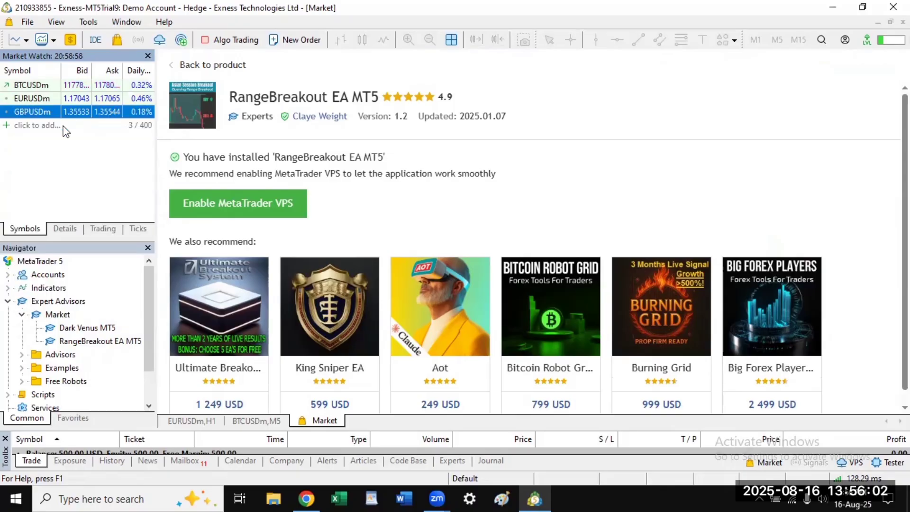
# Open a new chart window for BTCUSDm from the Market Watch.
pyautogui.click(30, 86)
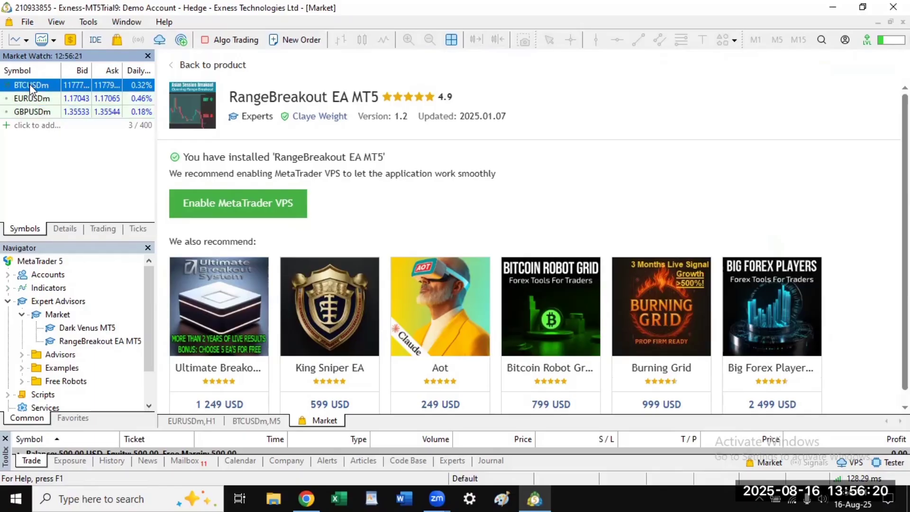
pyautogui.rightClick(29, 84)
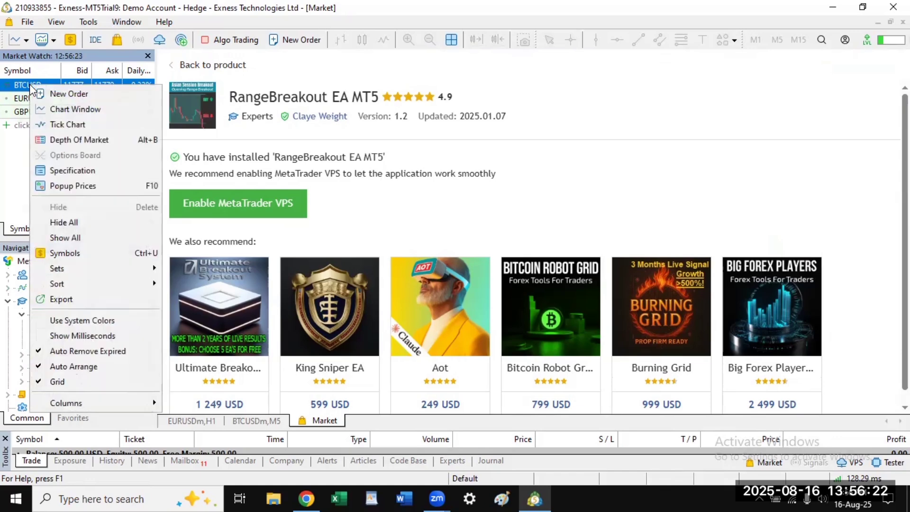
pyautogui.click(82, 109)
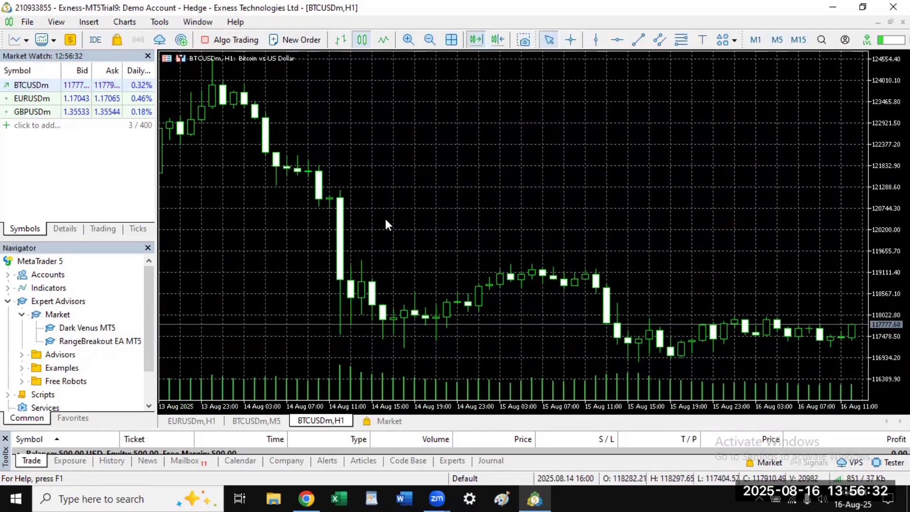
# Switch Algo Trading on and back off, and collapse and re-expand the Expert Advisors group in the Navigator.
pyautogui.click(224, 42)
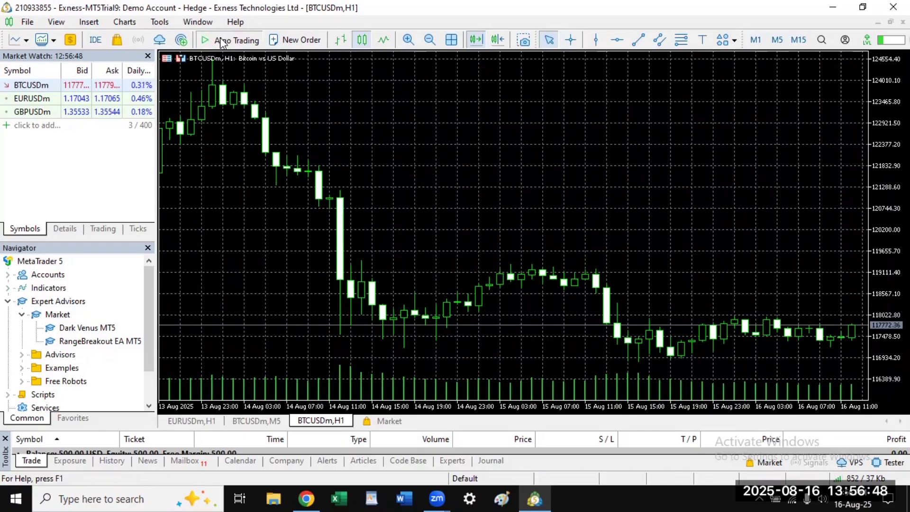
pyautogui.click(211, 41)
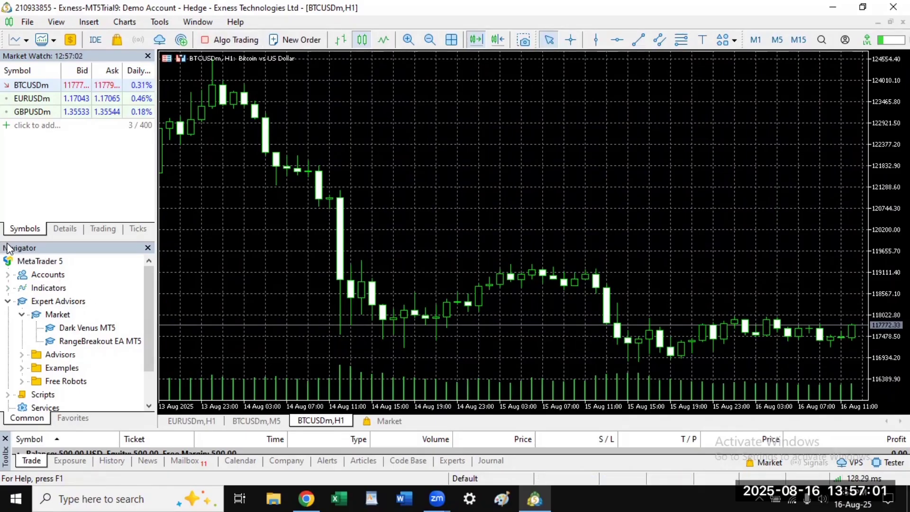
pyautogui.click(10, 301)
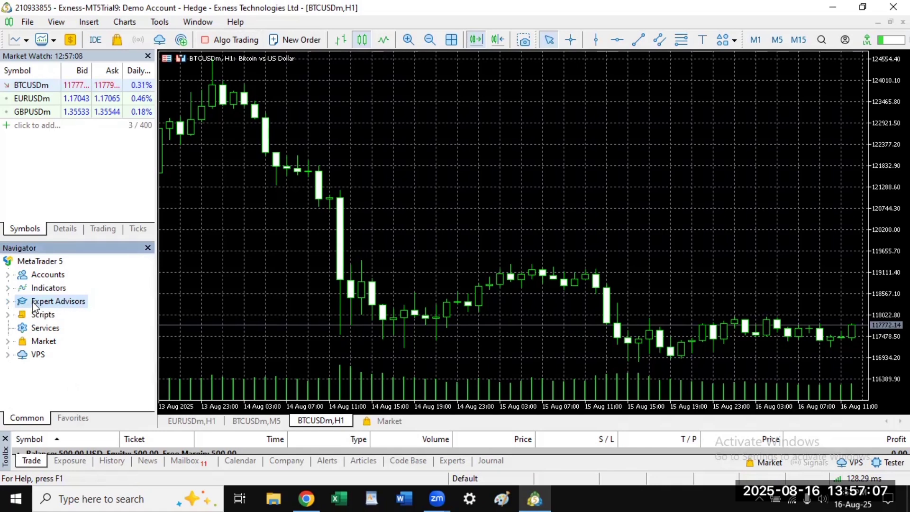
pyautogui.click(7, 301)
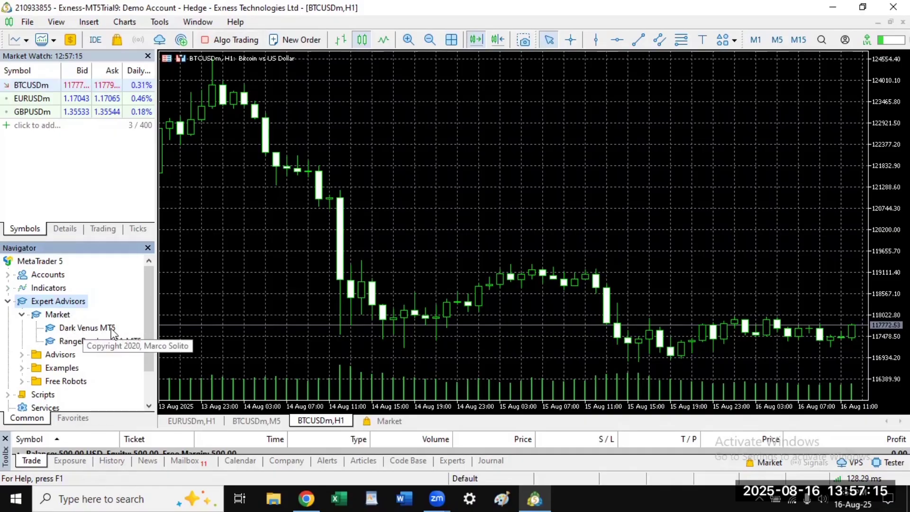
# Attach RangeBreakout EA MT5 to the BTCUSDm H1 chart and allow algo trading in its settings.
pyautogui.click(77, 342)
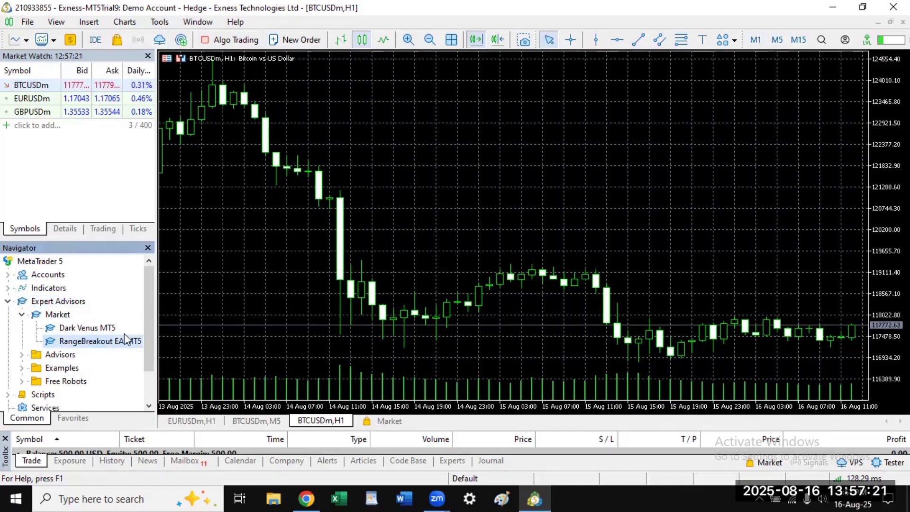
pyautogui.moveTo(125, 334); pyautogui.dragTo(215, 290)
pyautogui.moveTo(293, 242); pyautogui.dragTo(293, 242)
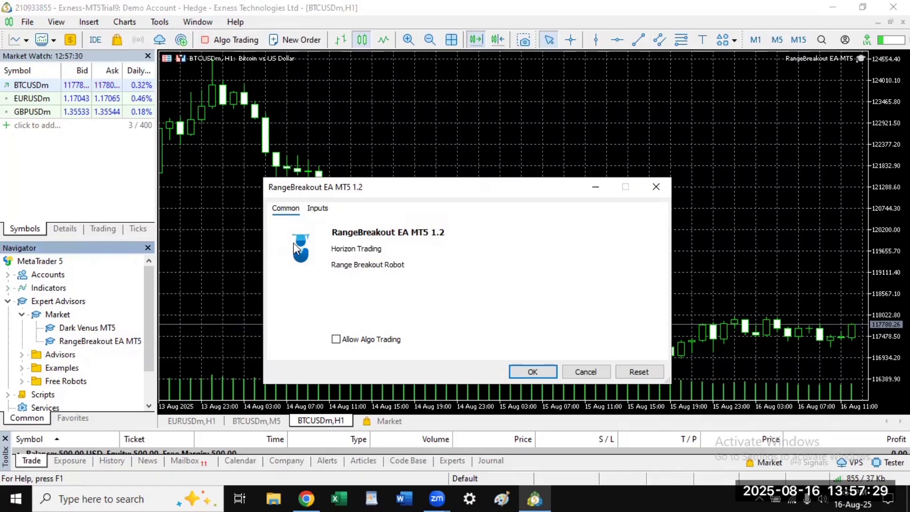
pyautogui.click(337, 339)
# Review the robot's range, risk, order and entry/exit inputs, and accept them with their default values.
pyautogui.click(322, 210)
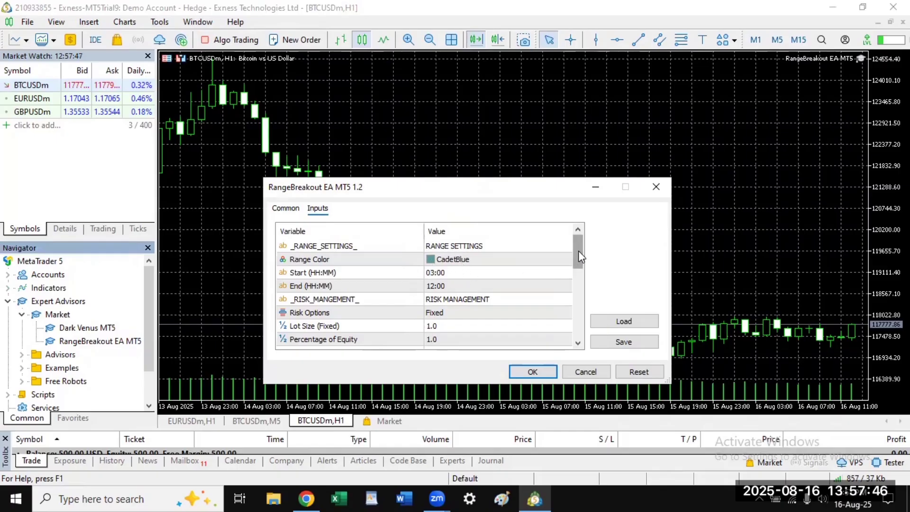
pyautogui.moveTo(578, 252); pyautogui.dragTo(578, 280)
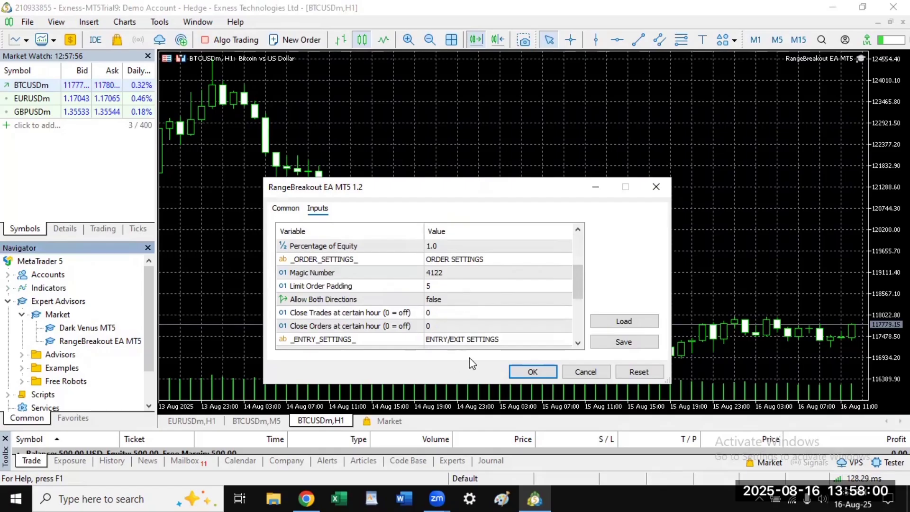
pyautogui.click(578, 344)
pyautogui.click(578, 344)
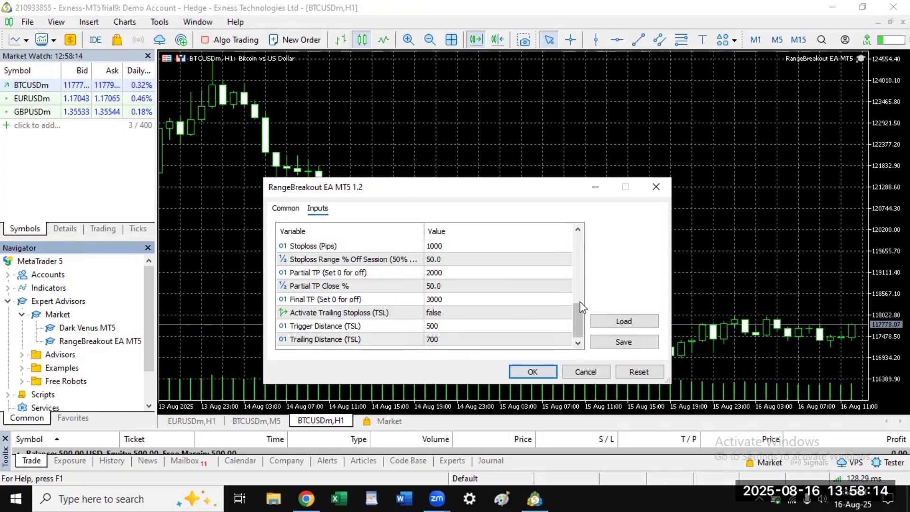
pyautogui.moveTo(579, 325); pyautogui.dragTo(579, 251)
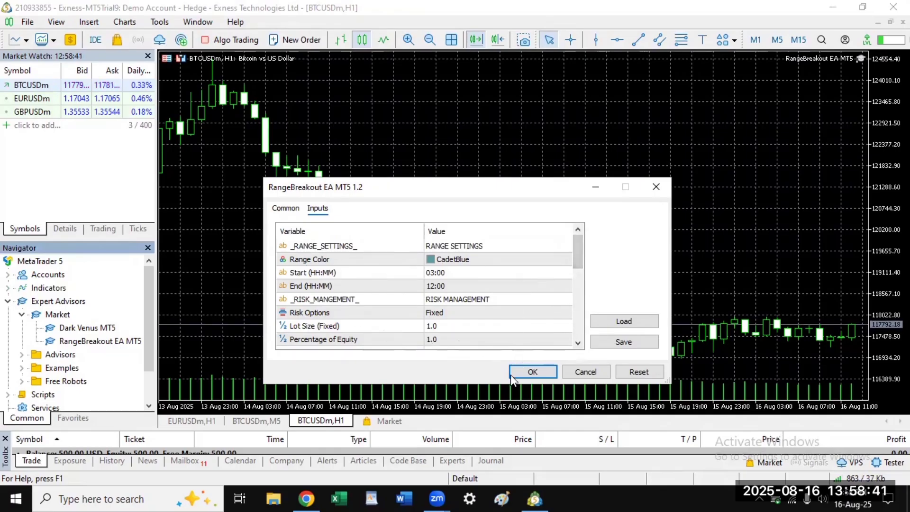
pyautogui.click(536, 376)
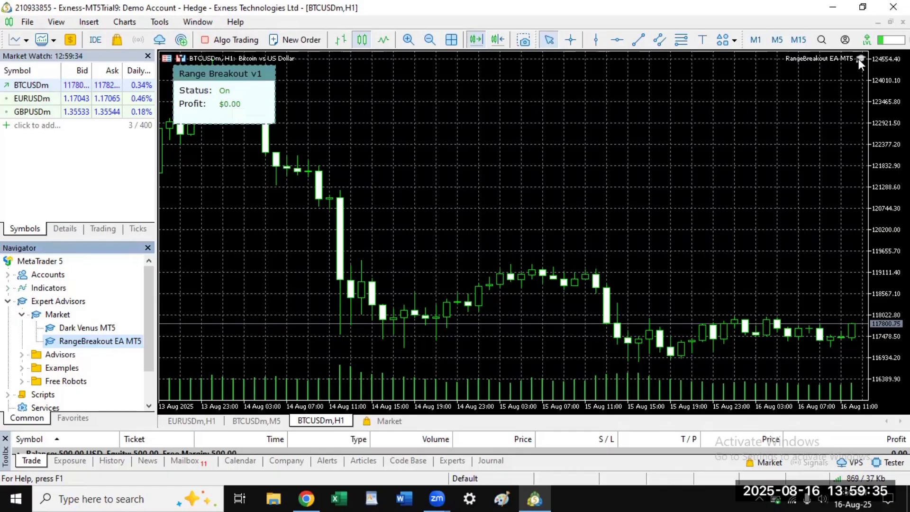
# Open the properties of the RangeBreakout EA MT5 running on the chart and look through its input parameters.
pyautogui.rightClick(858, 59)
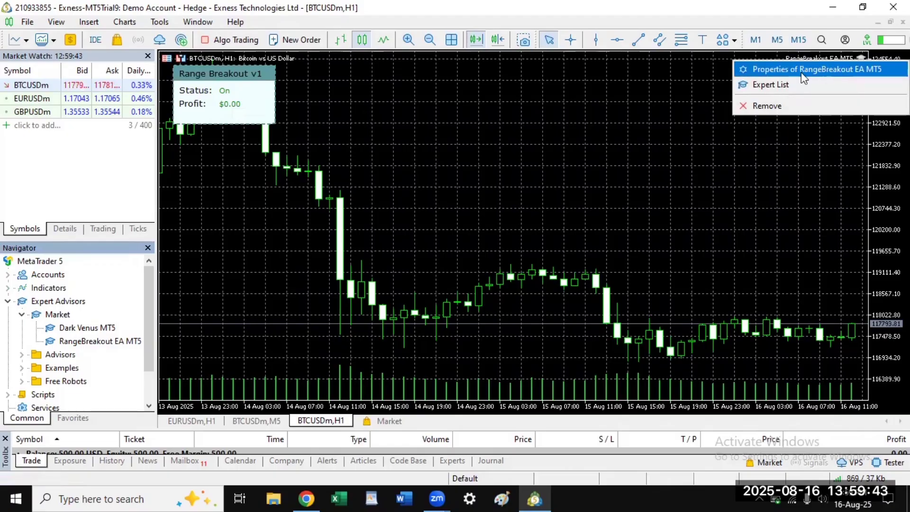
pyautogui.click(836, 71)
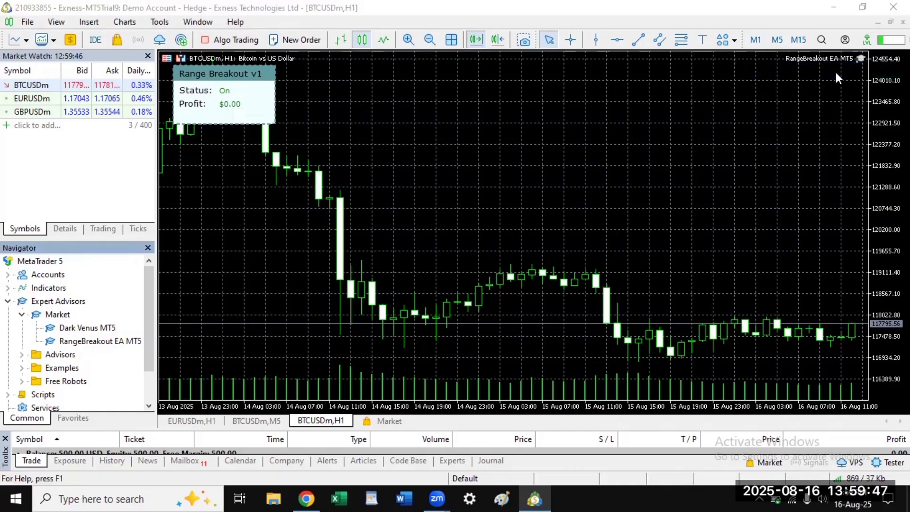
pyautogui.scroll(-5, 502, 282)
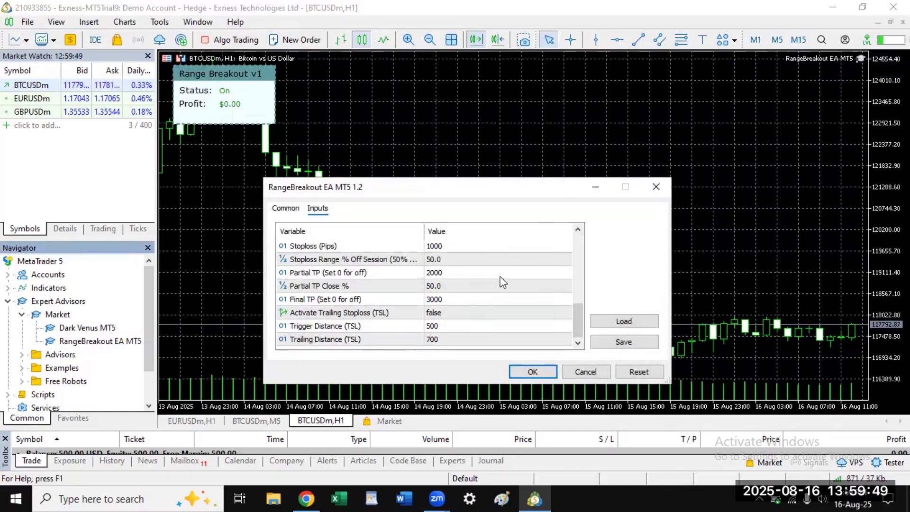